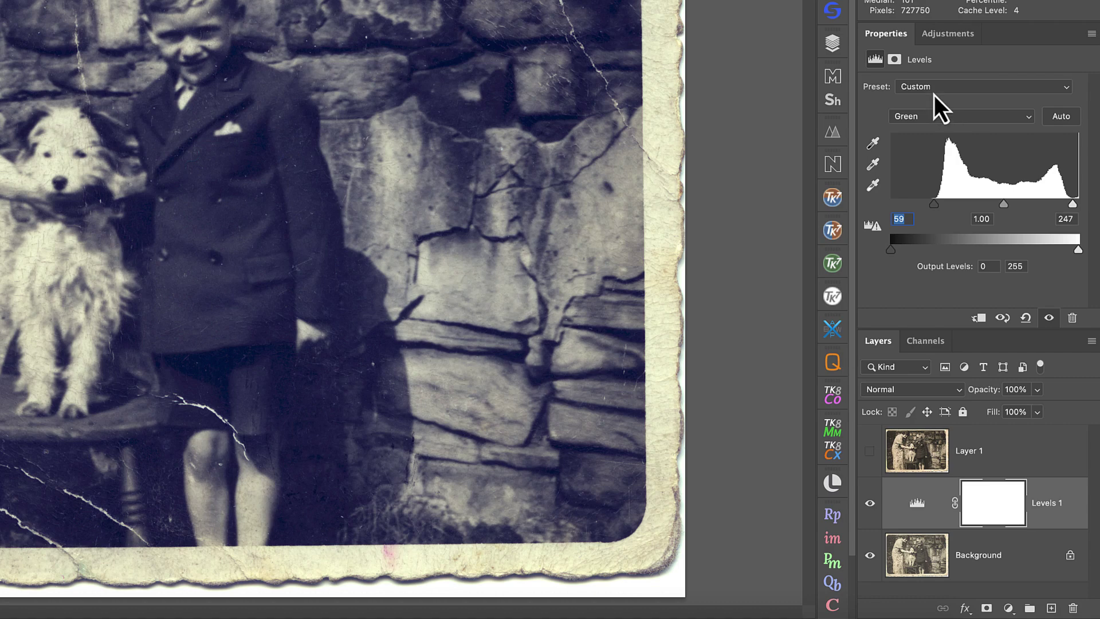
- In the Levels 1 adjustment, set the Blue channel's black input to 52 and bring its white input to the histogram's highlight edge
click(917, 133)
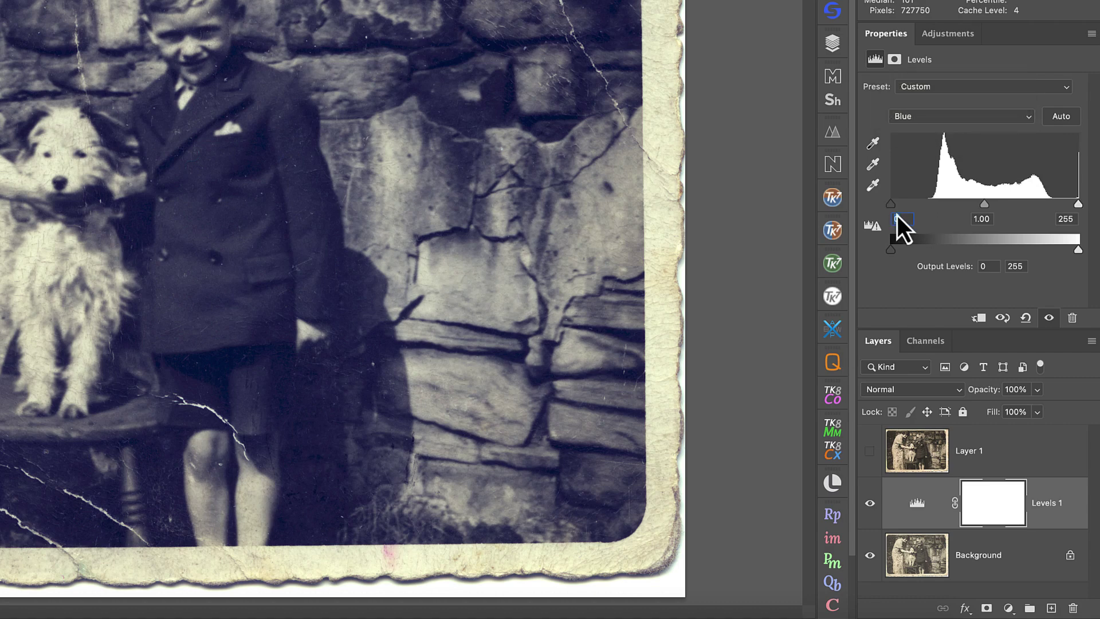
drag(893, 210, 933, 210)
drag(1079, 204, 1057, 213)
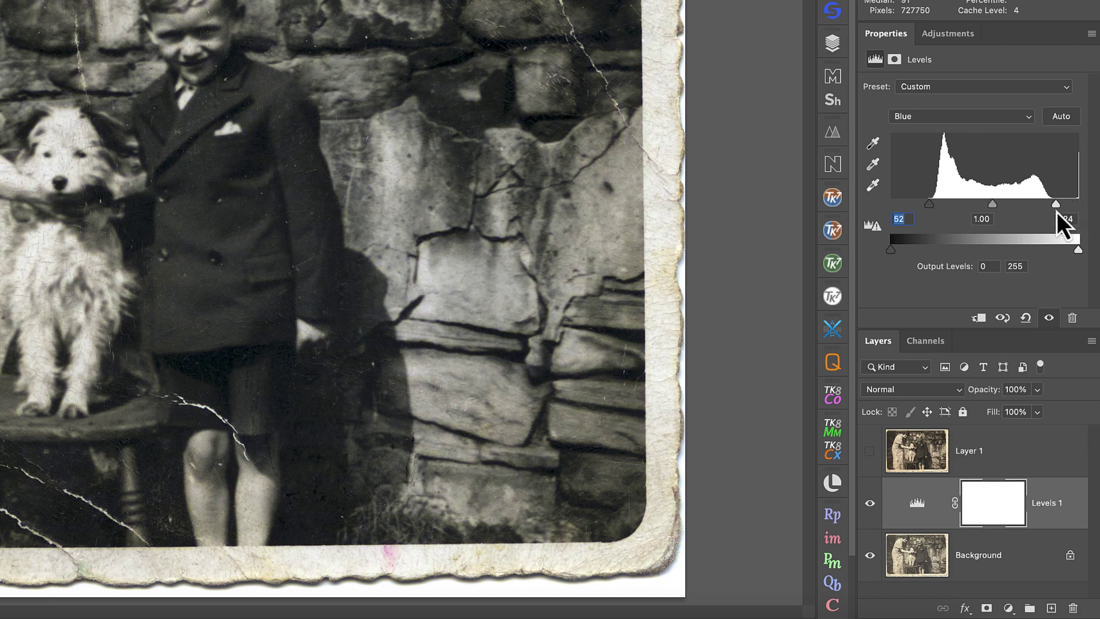
- Set the composite RGB midtone of Levels 1 to 1.14 and compare the photo with the Layer 1 version
click(942, 116)
click(929, 71)
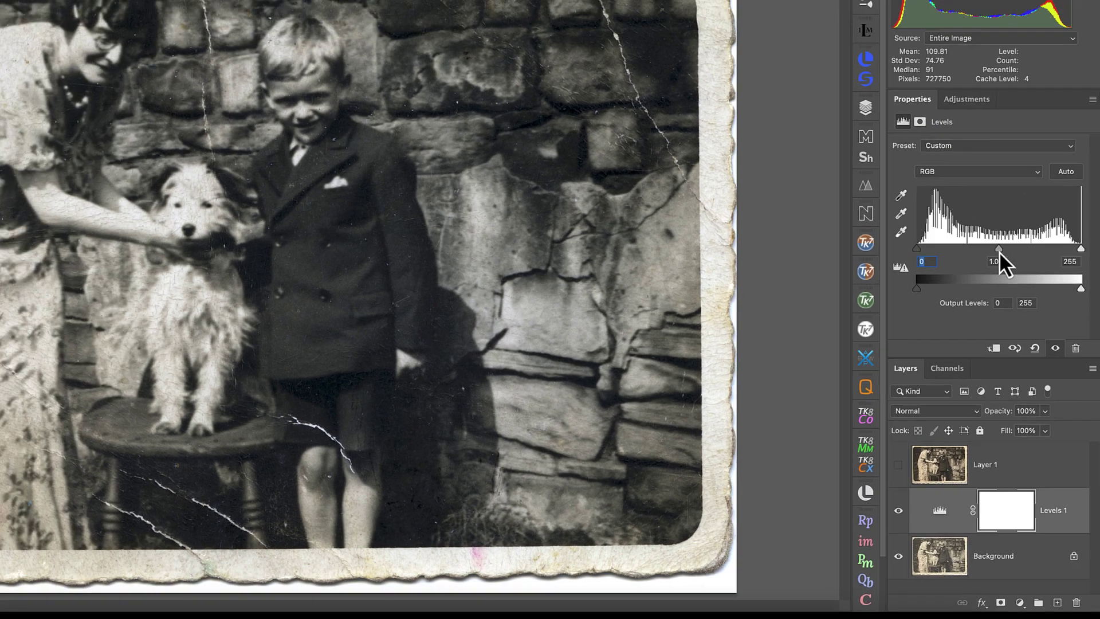
drag(984, 204, 972, 205)
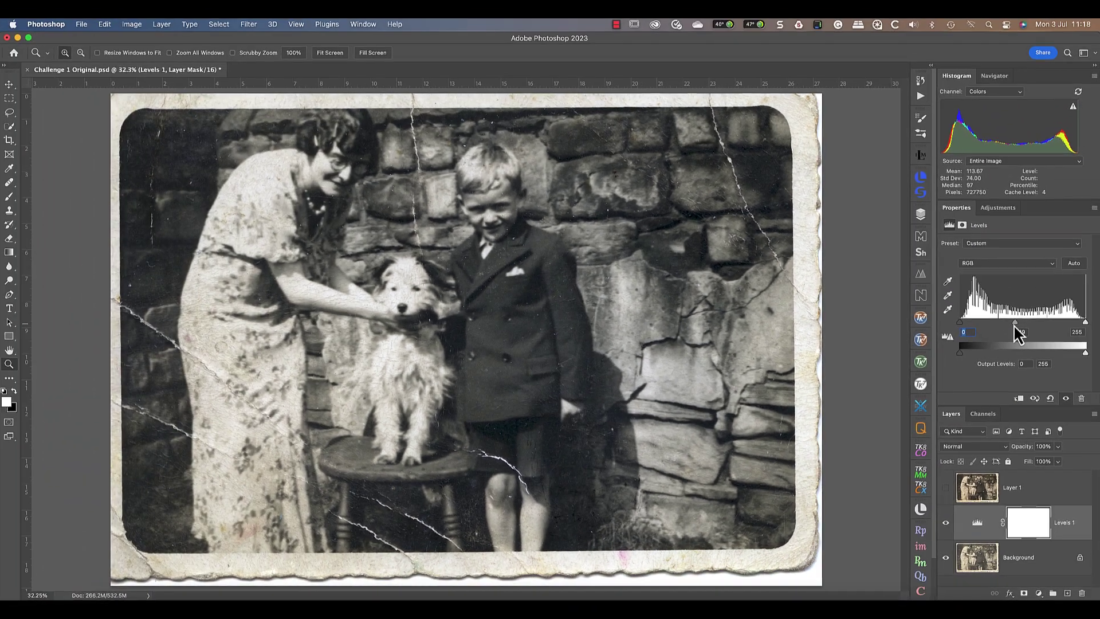
drag(1014, 325, 1017, 326)
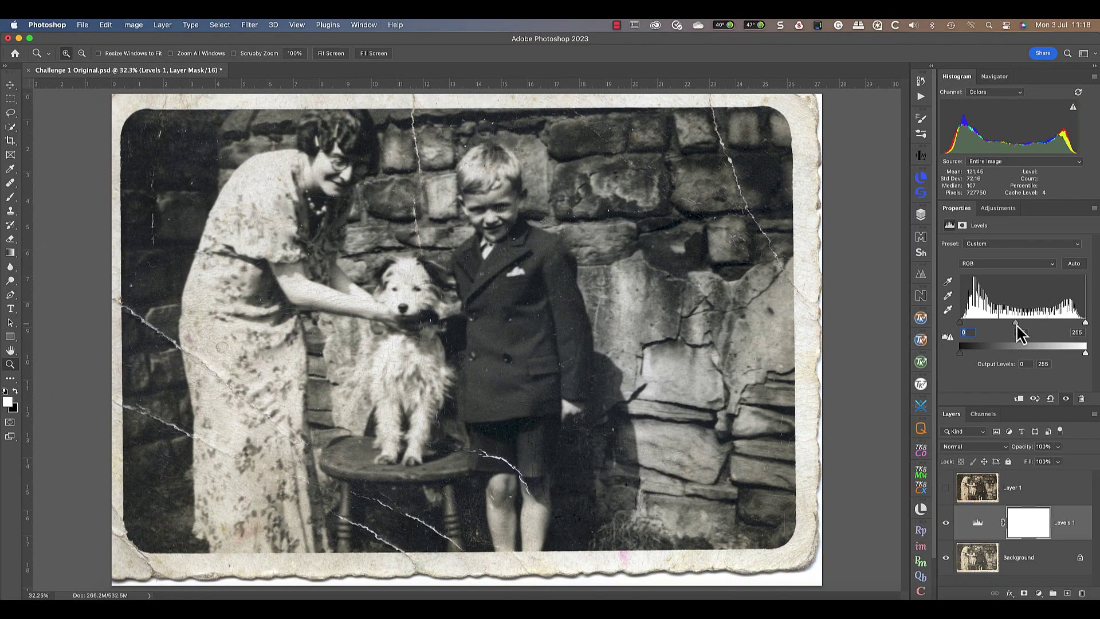
click(947, 488)
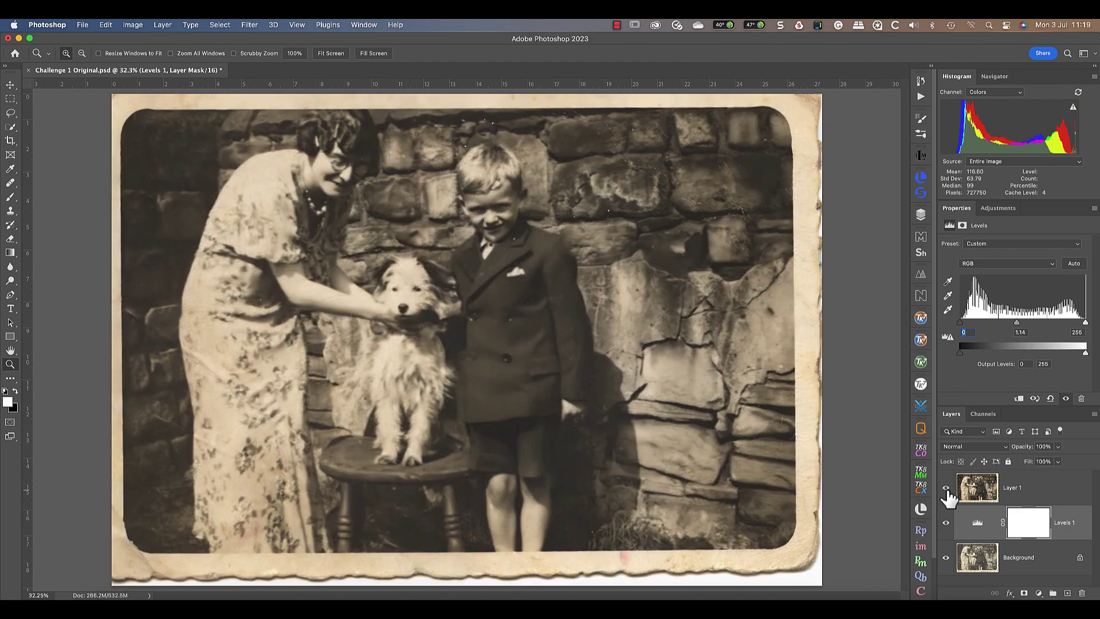
click(946, 488)
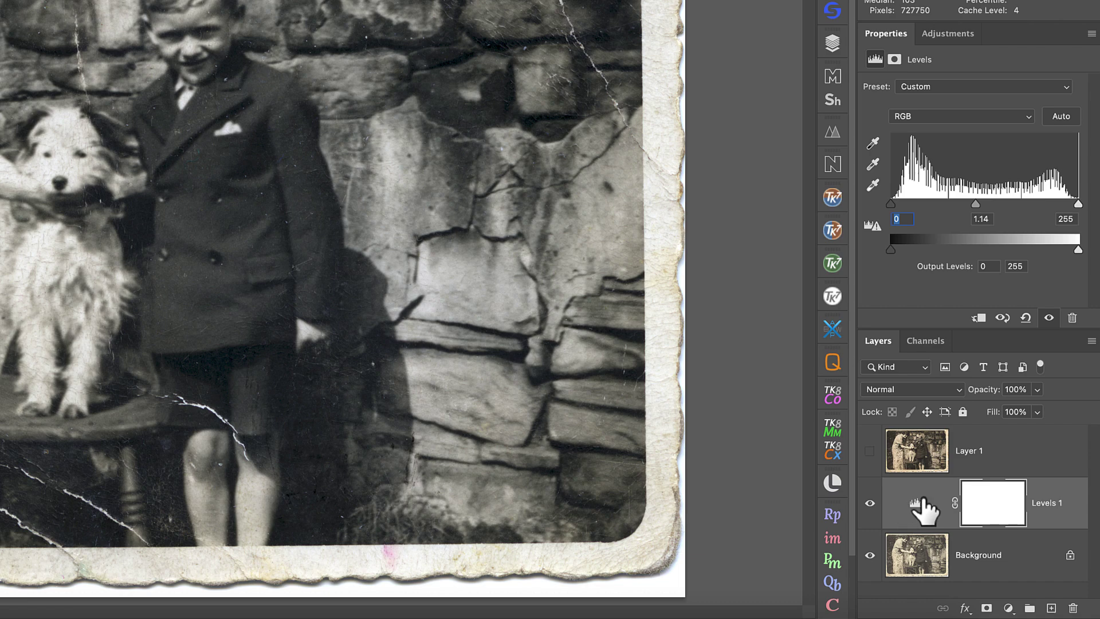
- Add a blank layer above Levels 1 and activate the Healing Brush at the crack beside the woman's dress
click(1052, 609)
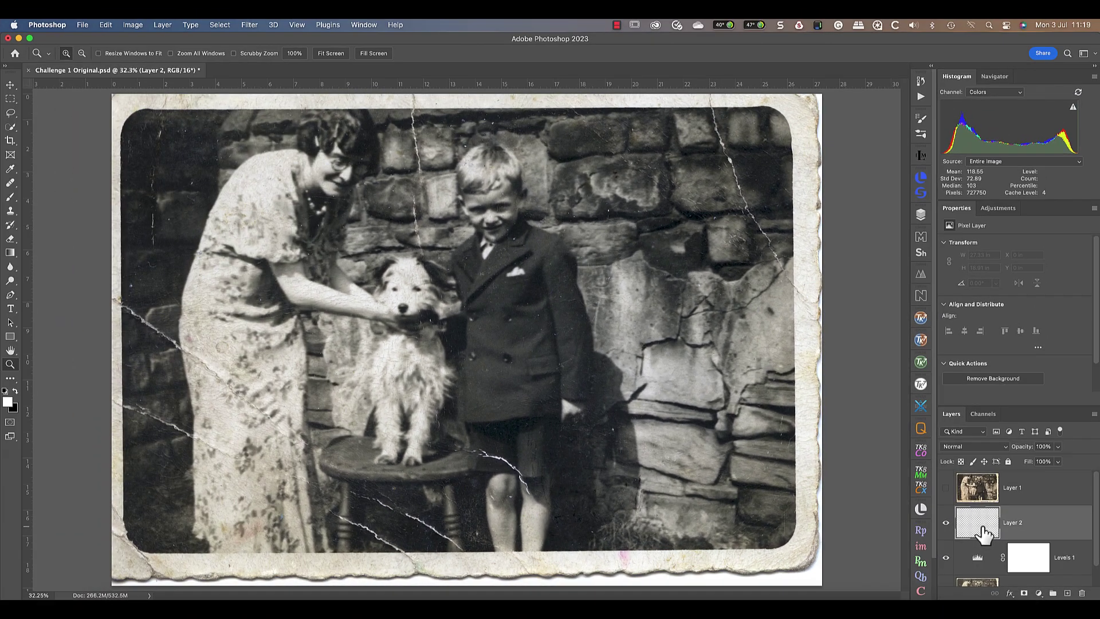
click(10, 350)
click(10, 364)
click(296, 53)
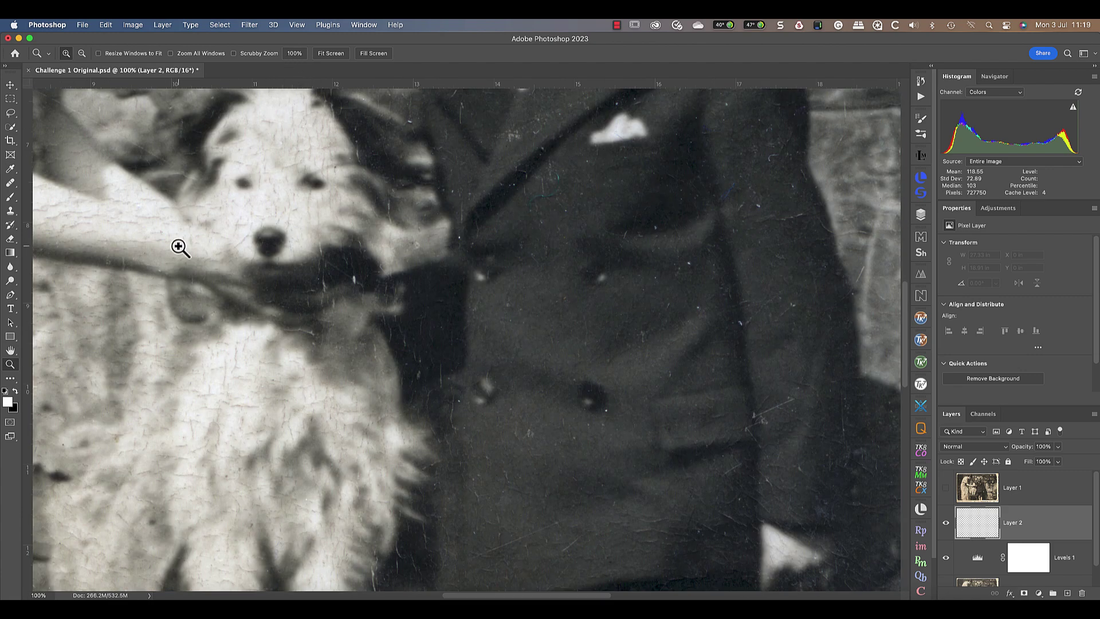
scroll(179, 247, left, 5)
scroll(179, 247, left, 10)
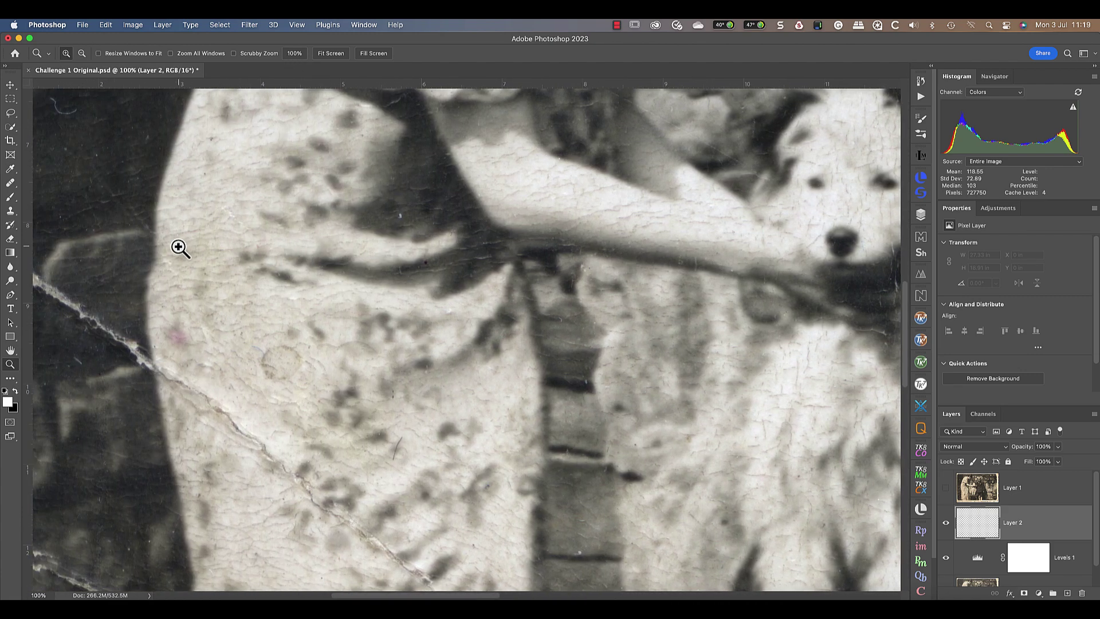
scroll(180, 248, right, 5)
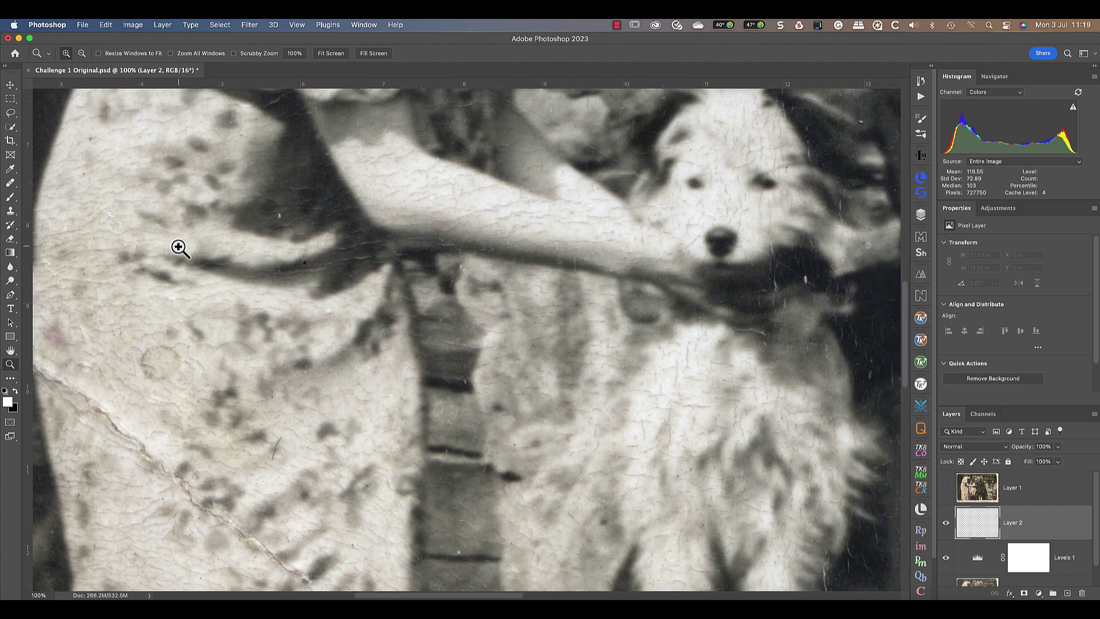
scroll(180, 247, left, 9)
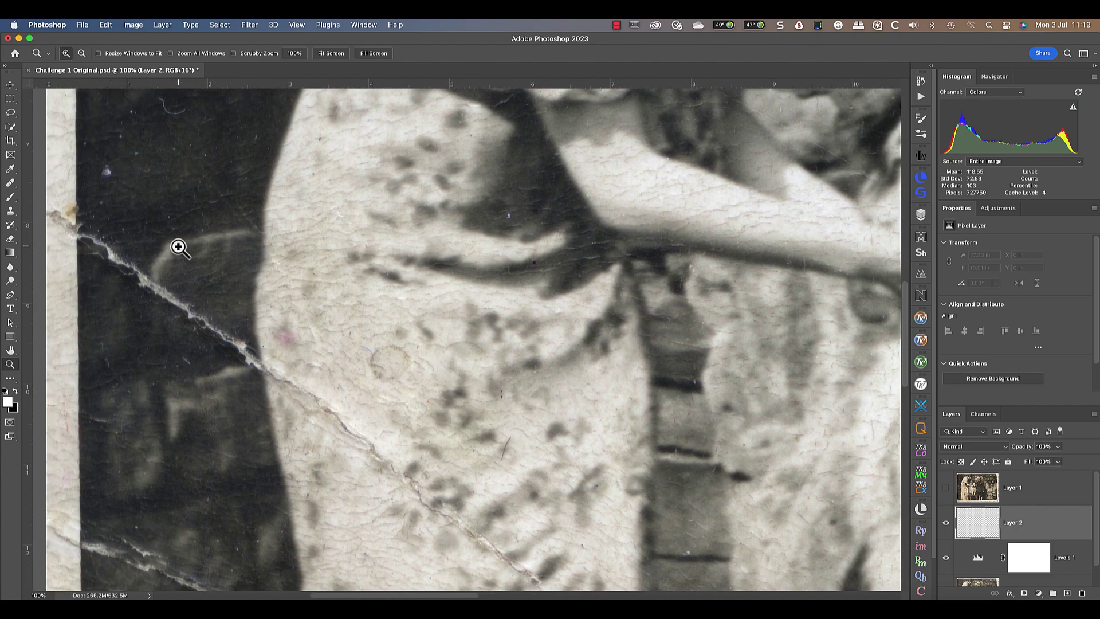
click(8, 185)
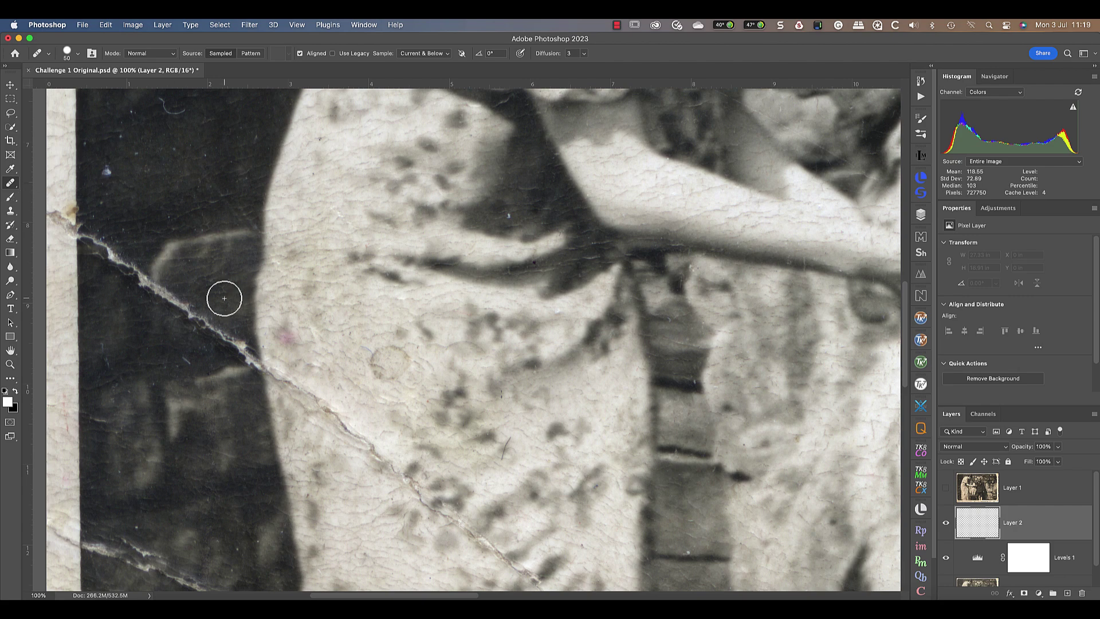
scroll(224, 298, left, 3)
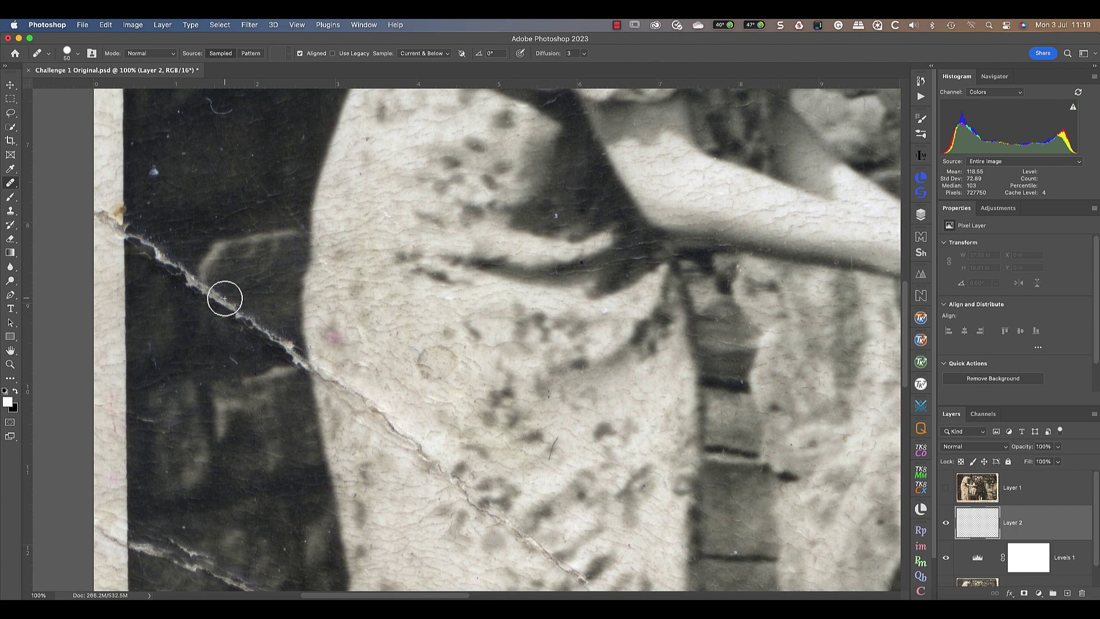
- Heal the diagonal crack from the white border across the dark wall to the dress, sampling clean areas along it
alt+click(125, 276)
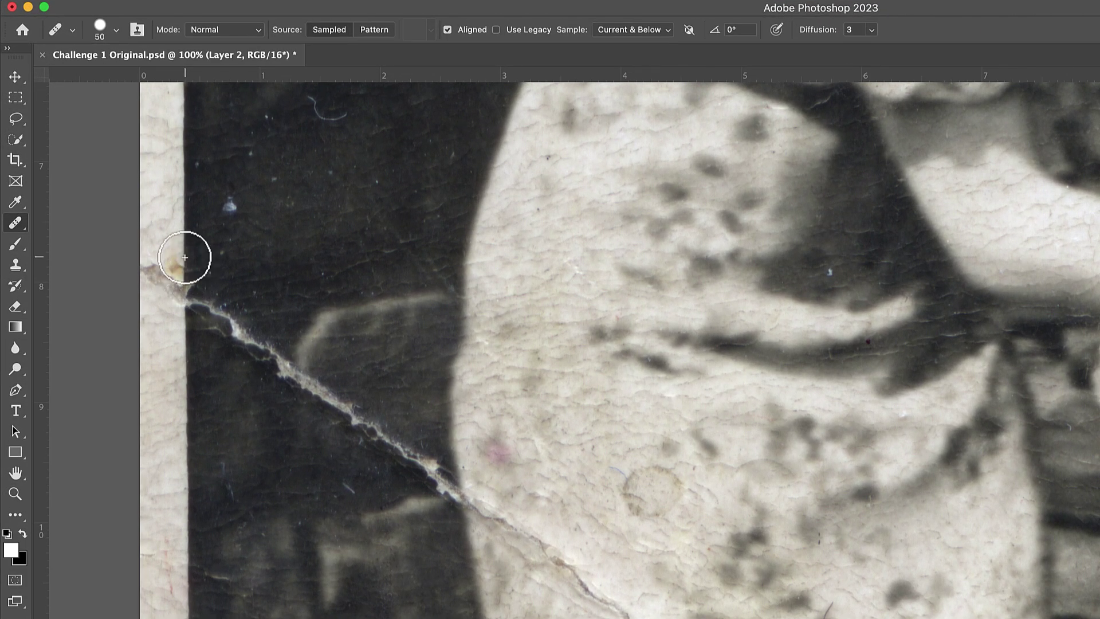
mouse_move(189, 263)
mouse_down()
mouse_move(186, 321)
mouse_move(170, 270)
mouse_move(166, 289)
mouse_move(156, 266)
mouse_move(153, 281)
mouse_move(148, 273)
mouse_move(185, 293)
mouse_move(197, 324)
mouse_move(202, 303)
mouse_move(207, 329)
mouse_move(214, 317)
mouse_move(223, 331)
mouse_move(234, 322)
mouse_move(240, 353)
mouse_move(253, 322)
mouse_move(257, 366)
mouse_move(262, 330)
mouse_move(271, 375)
mouse_move(282, 353)
mouse_move(296, 384)
mouse_move(308, 353)
mouse_move(309, 392)
mouse_move(328, 391)
mouse_move(330, 409)
mouse_move(358, 370)
mouse_move(353, 419)
mouse_move(336, 409)
mouse_move(361, 380)
mouse_up()
alt+click(365, 388)
mouse_move(362, 426)
mouse_down()
mouse_move(358, 438)
mouse_move(358, 405)
mouse_move(387, 451)
mouse_move(407, 442)
mouse_move(423, 462)
mouse_move(413, 459)
mouse_up()
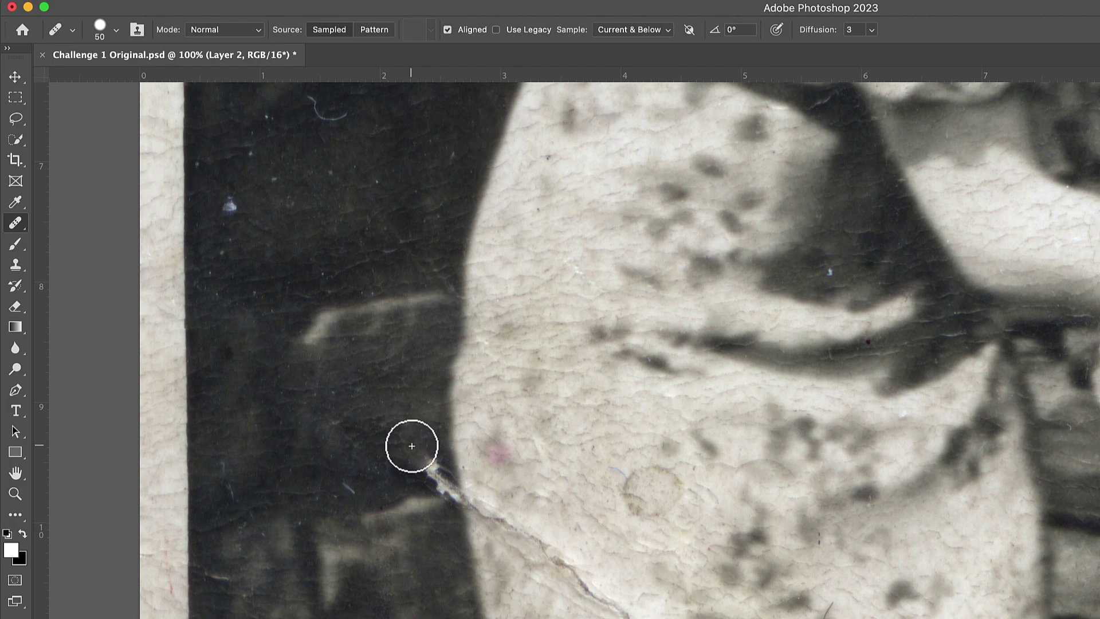
alt+click(468, 537)
mouse_move(461, 497)
mouse_down()
mouse_move(437, 476)
mouse_move(451, 511)
mouse_move(439, 471)
mouse_up()
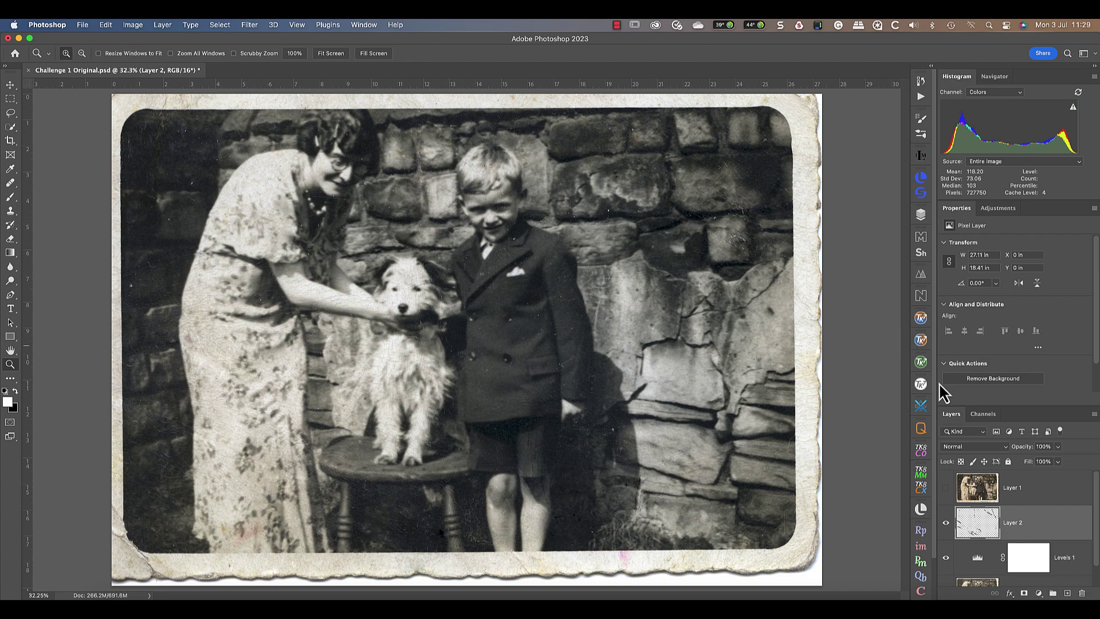
- Compare the healed photo with the Layer 1 version and inspect the fine surface cracks around the dog at 100%
click(947, 488)
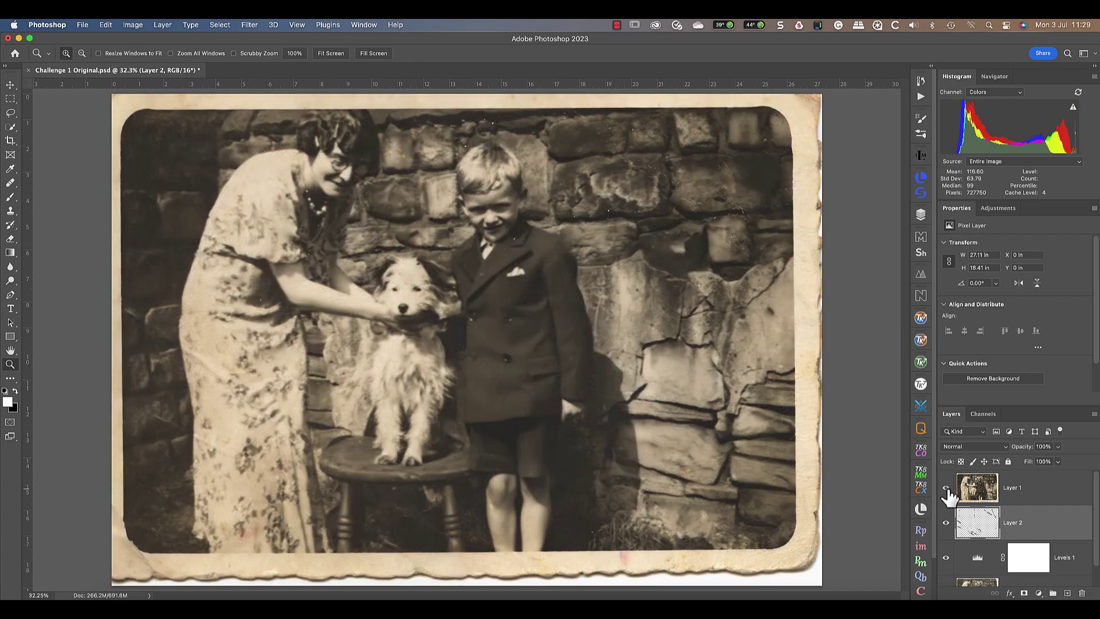
click(946, 488)
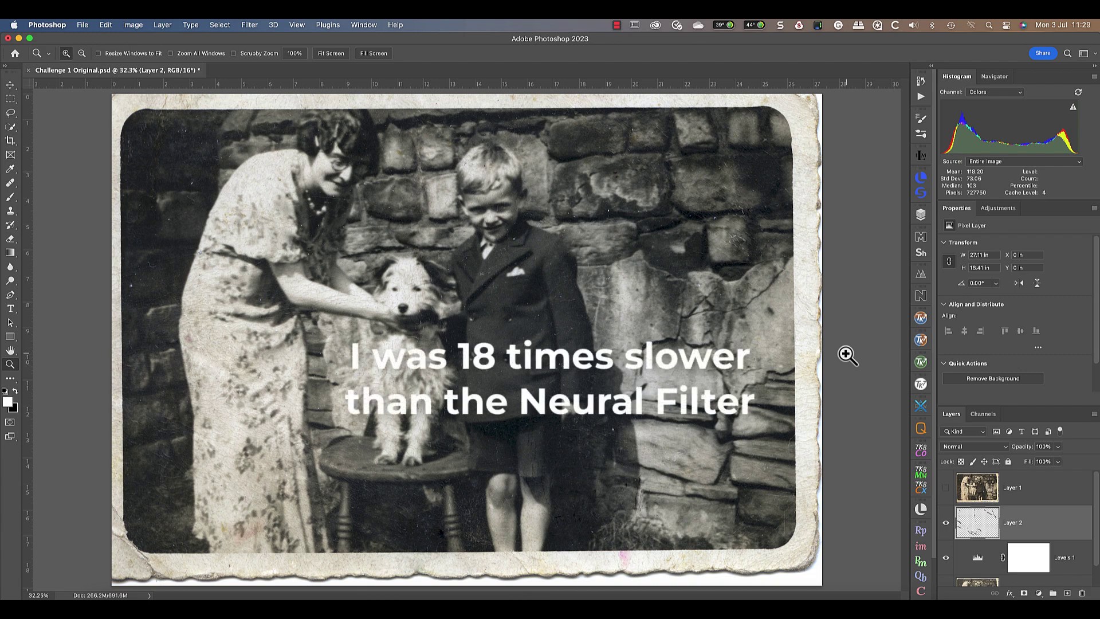
click(295, 54)
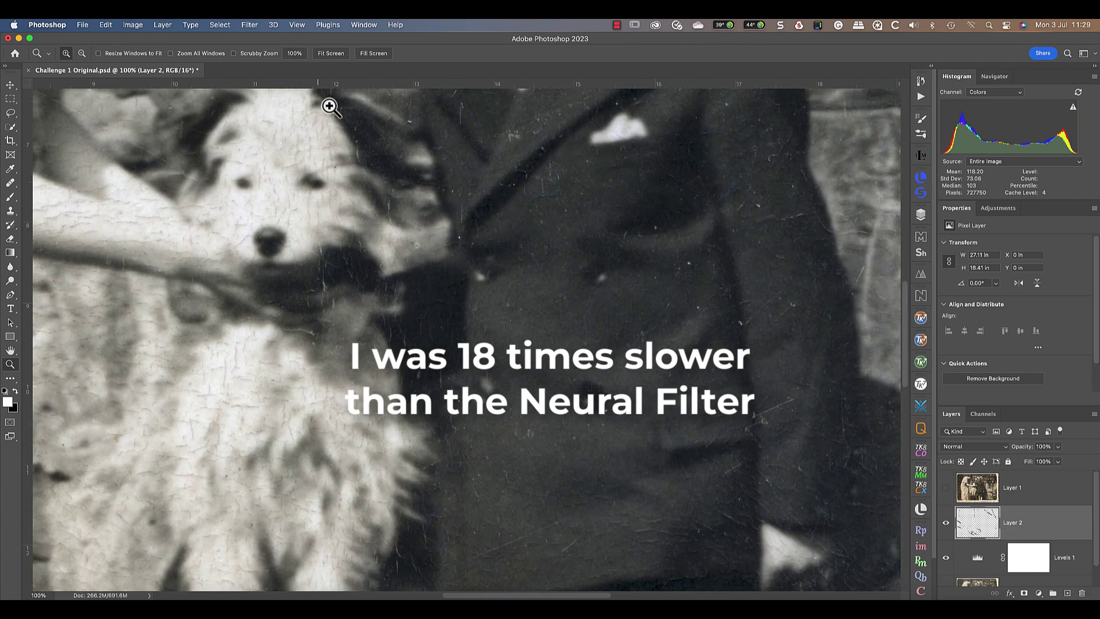
drag(344, 238, 582, 337)
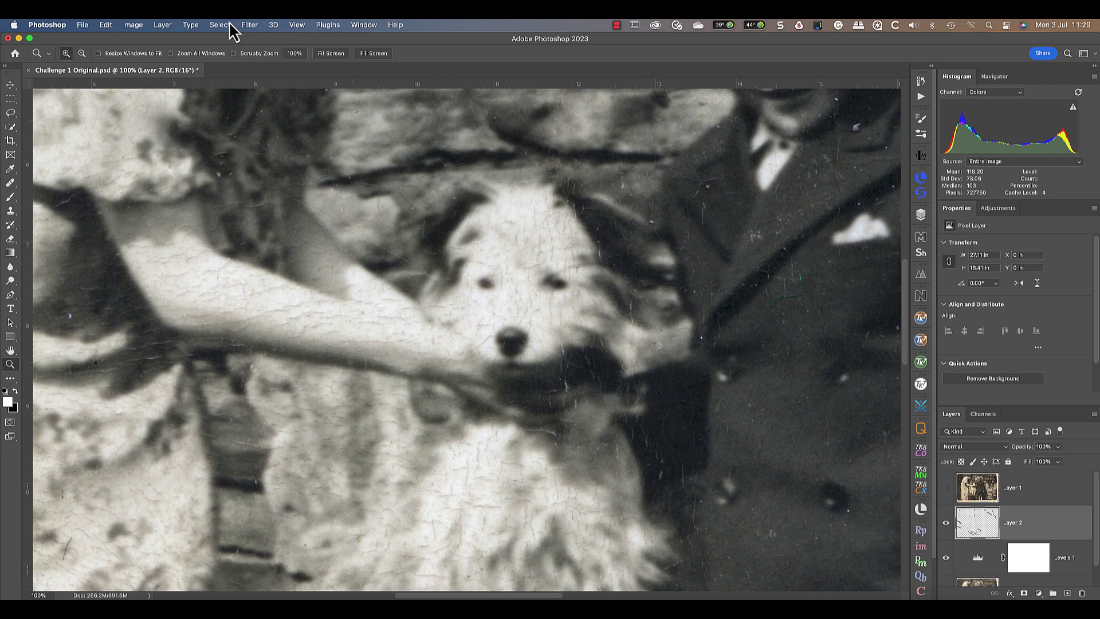
- Resize the image to a width of 12 inches with resampling and view the reduced photo at 100%
click(133, 26)
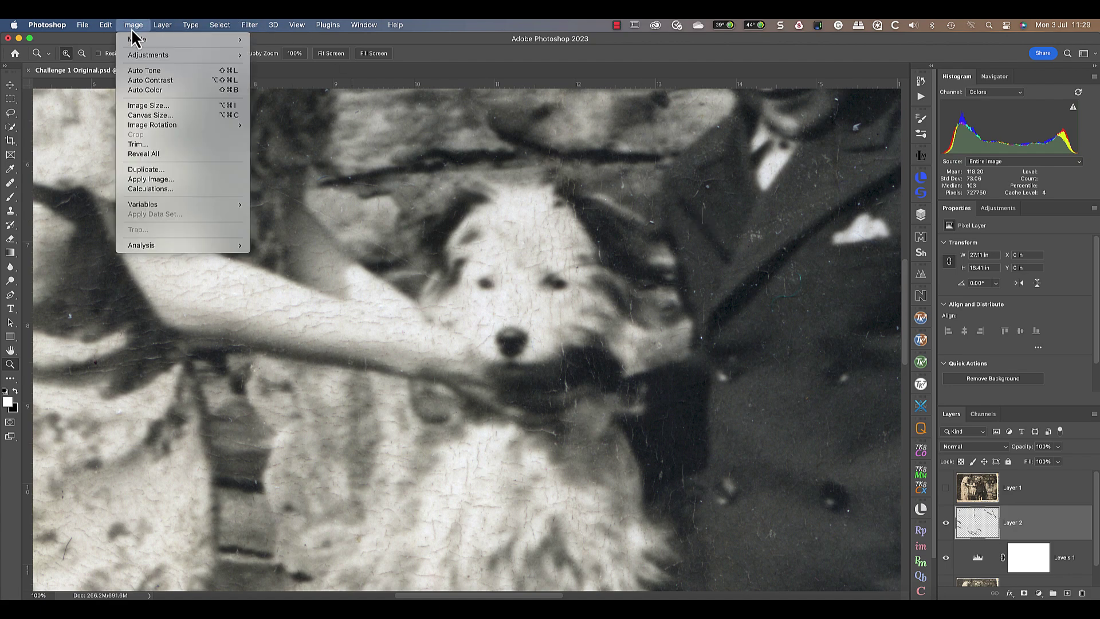
click(154, 105)
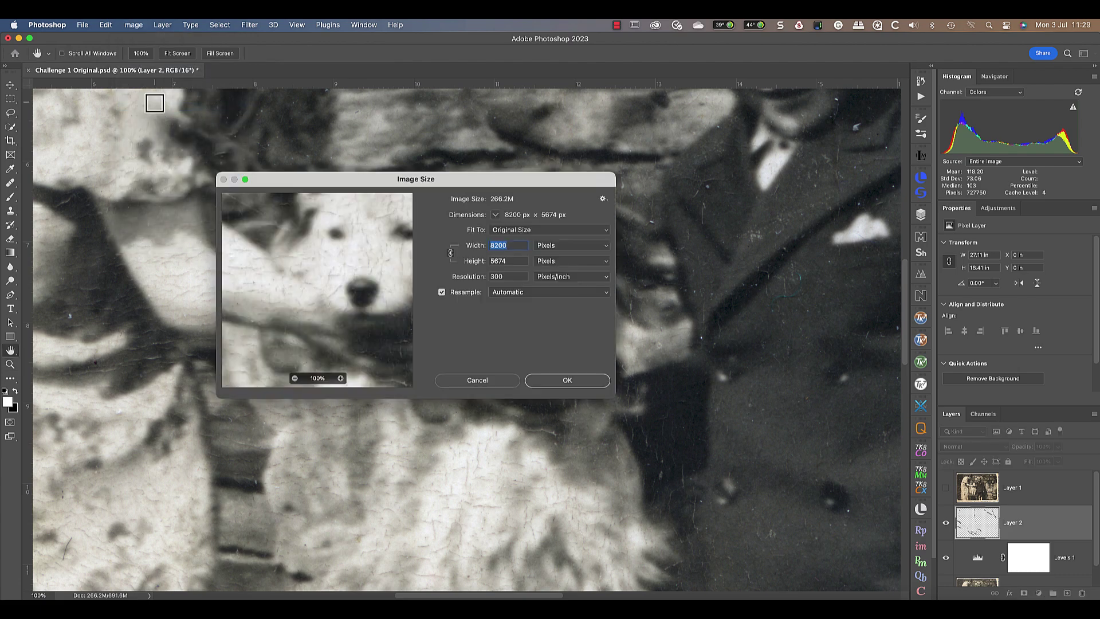
click(547, 247)
click(551, 259)
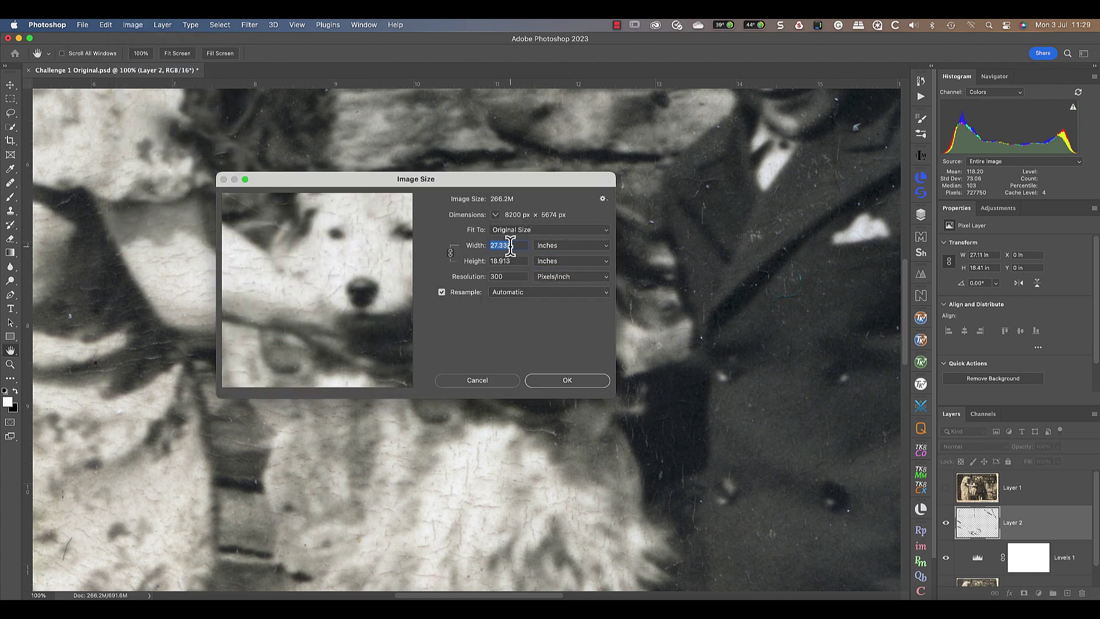
text(12)
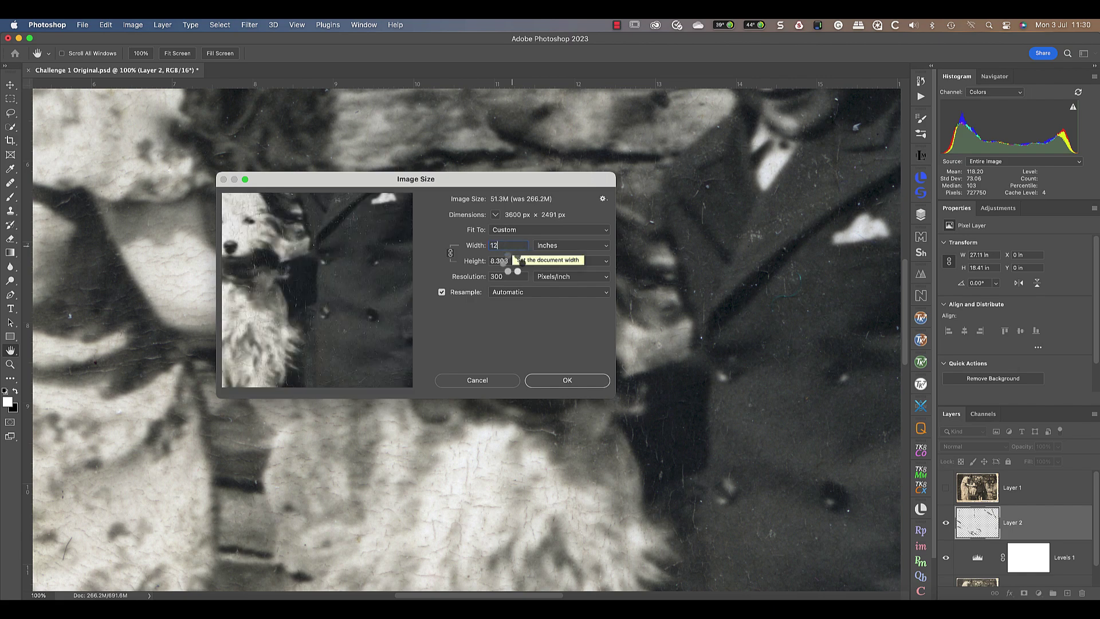
key(Return)
key(z)
key(super+0)
click(529, 306)
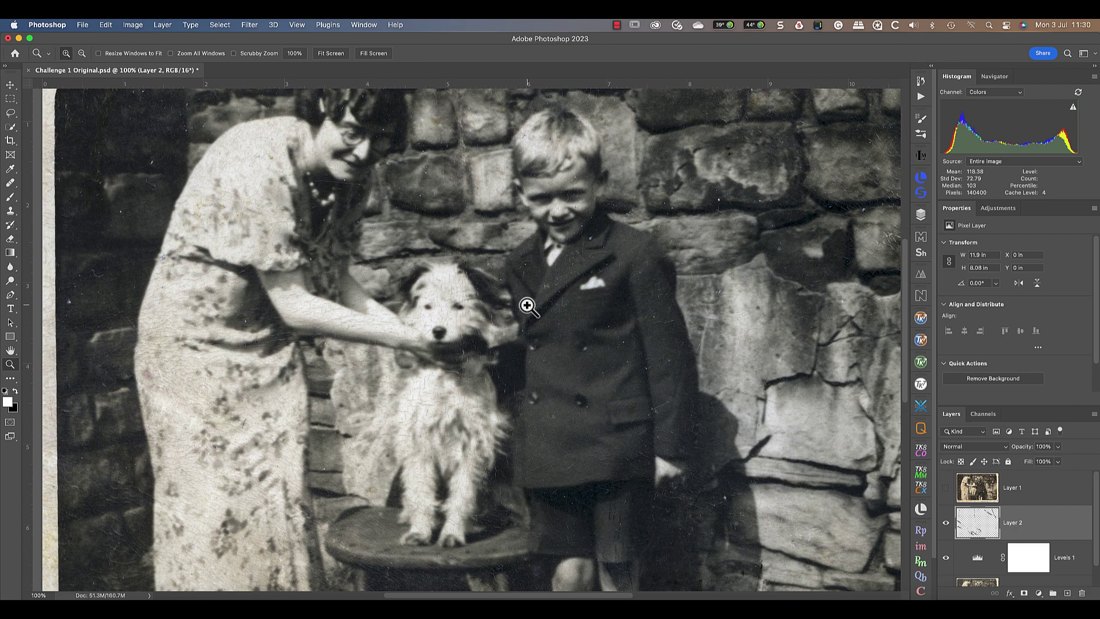
- Undo the image resize and examine the fine cracks around the dog at full resolution
key(super+z)
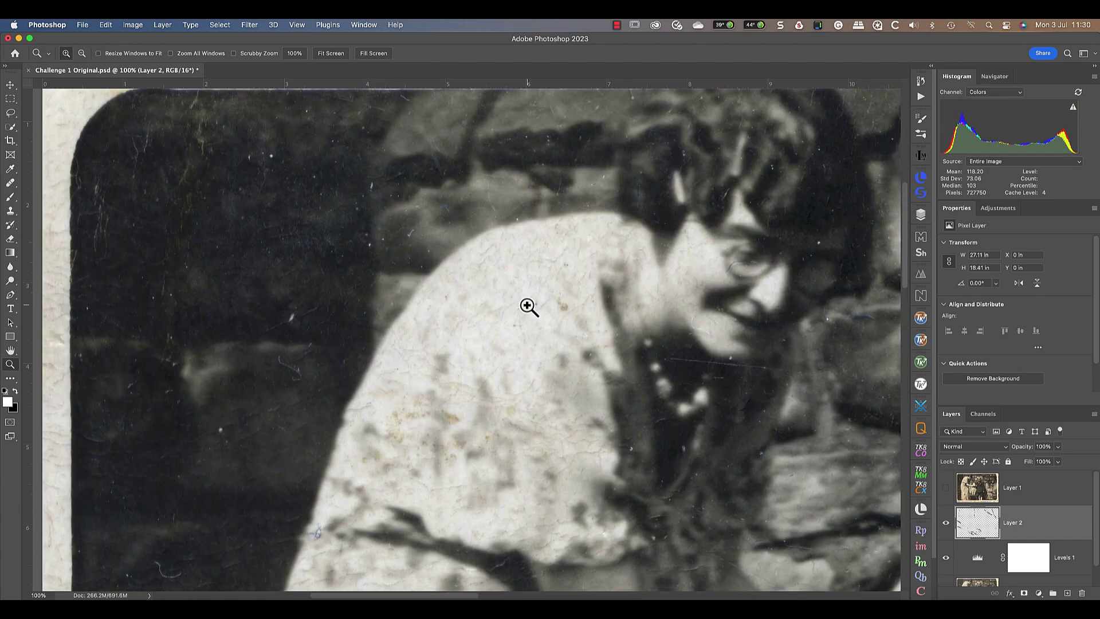
scroll(527, 306, right, 2)
scroll(527, 306, right, 10)
scroll(527, 306, down, 8)
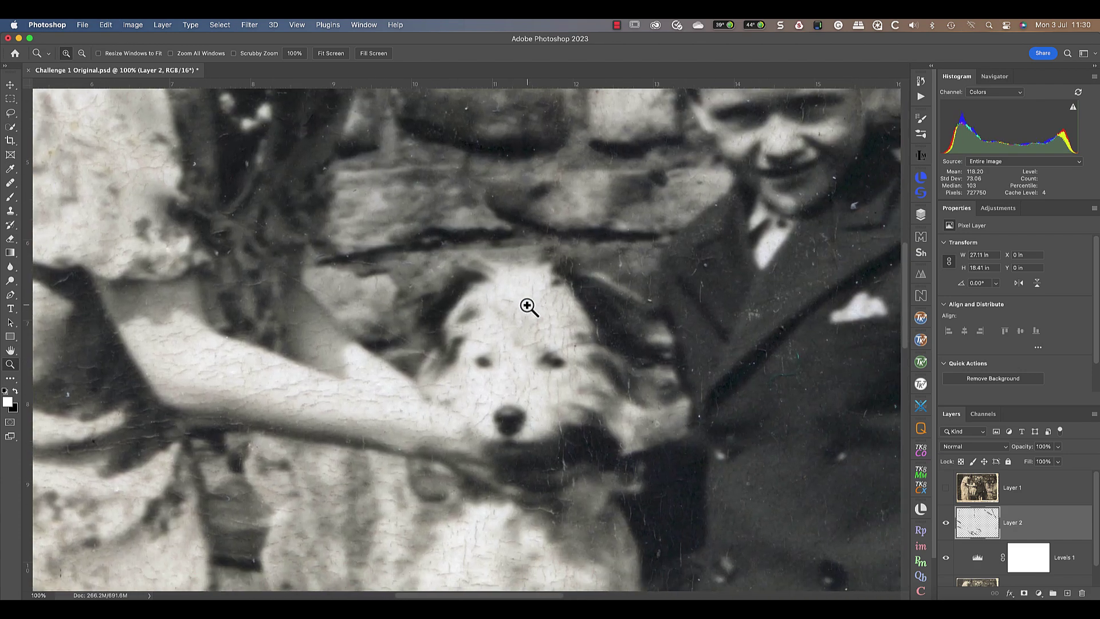
- Show Layer 1 and adjust the individual color channels' input levels in the Levels 2 adjustment above it
click(946, 488)
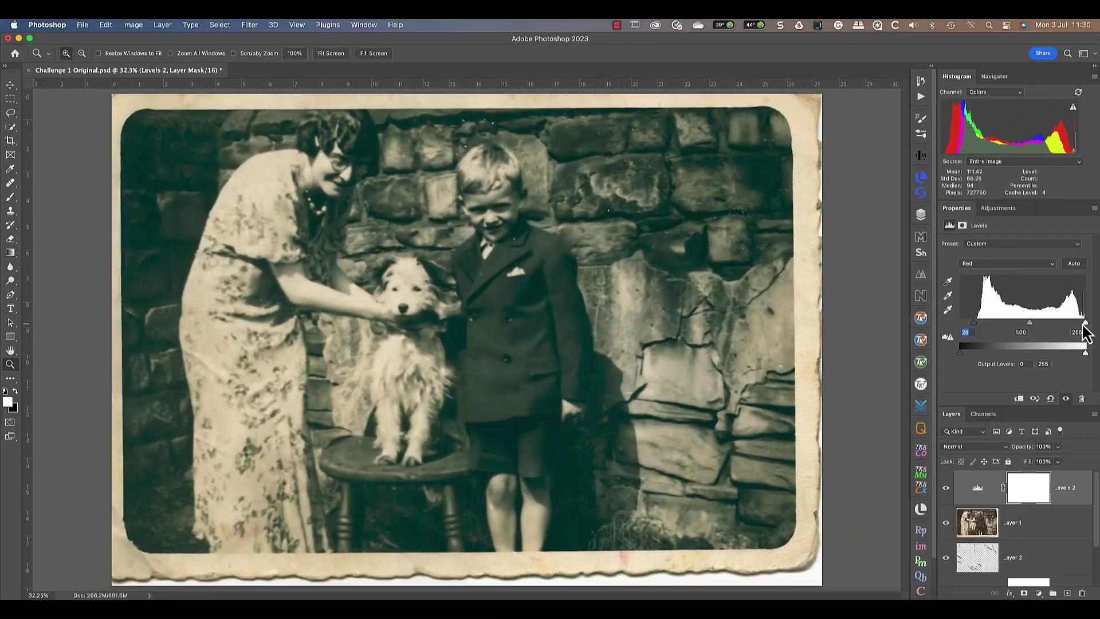
click(1008, 264)
click(973, 263)
drag(1082, 322, 1072, 325)
click(1009, 263)
click(972, 274)
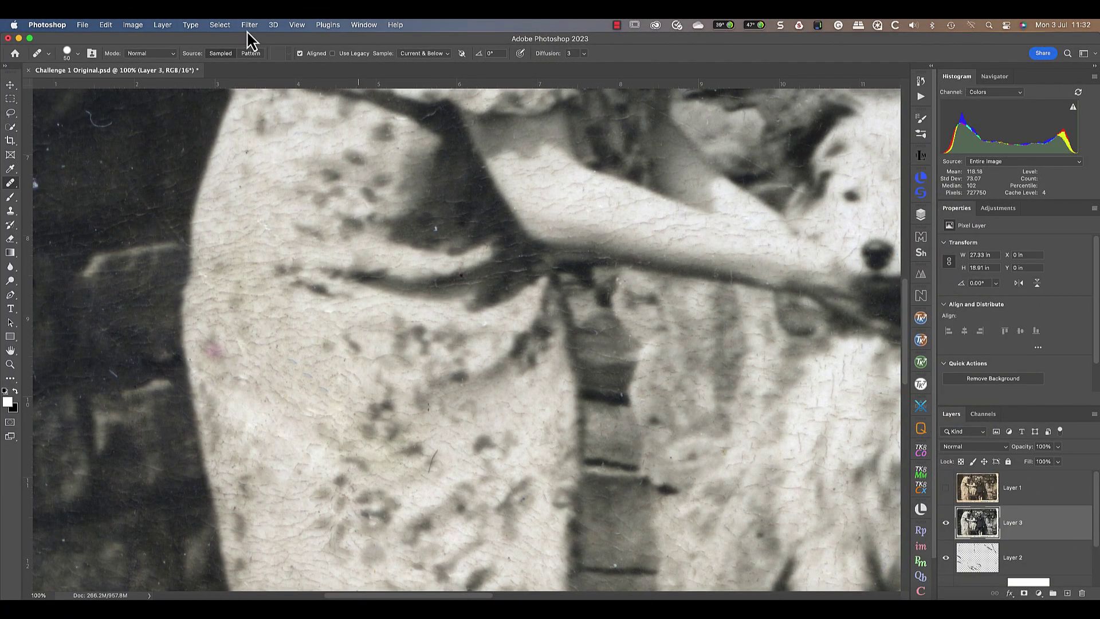
- Open Neural Filters for Layer 3 and enable the Photo Restoration filter
click(248, 27)
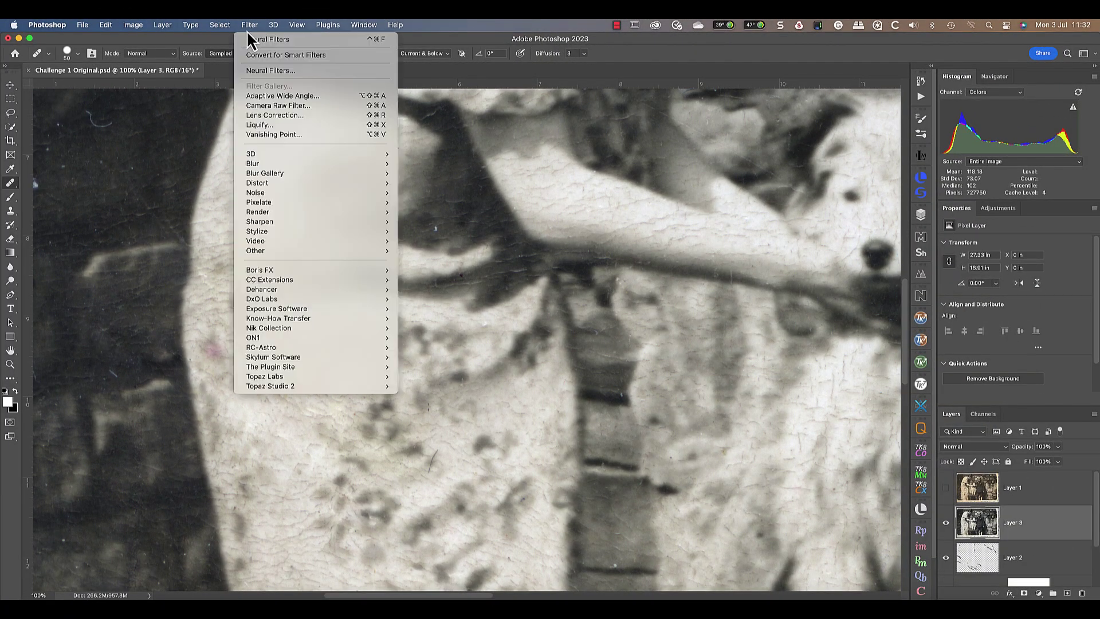
click(259, 75)
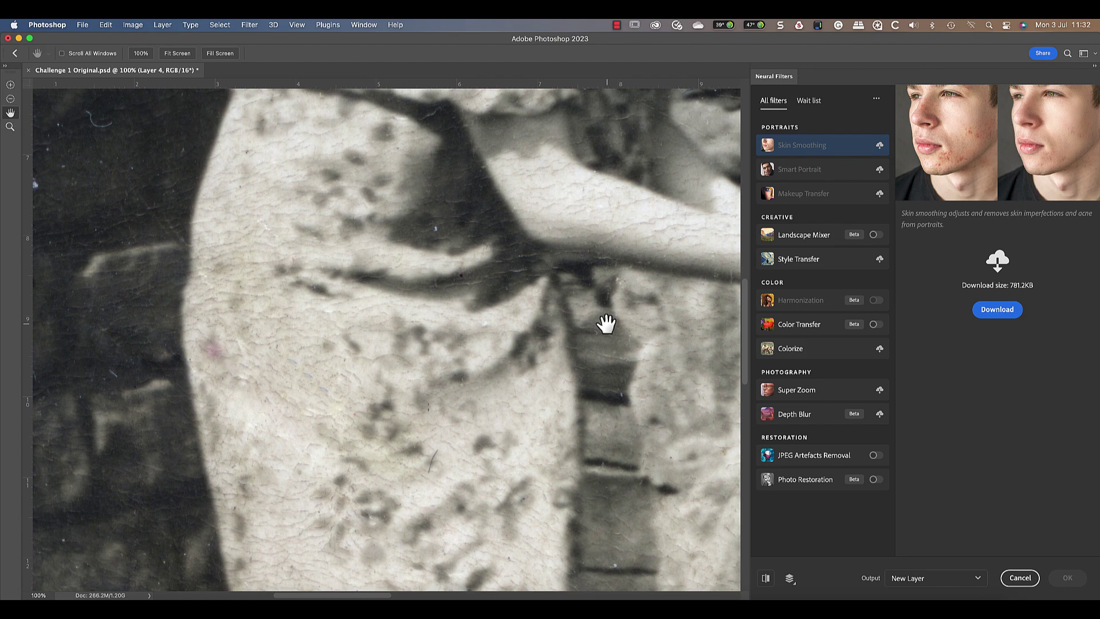
click(875, 480)
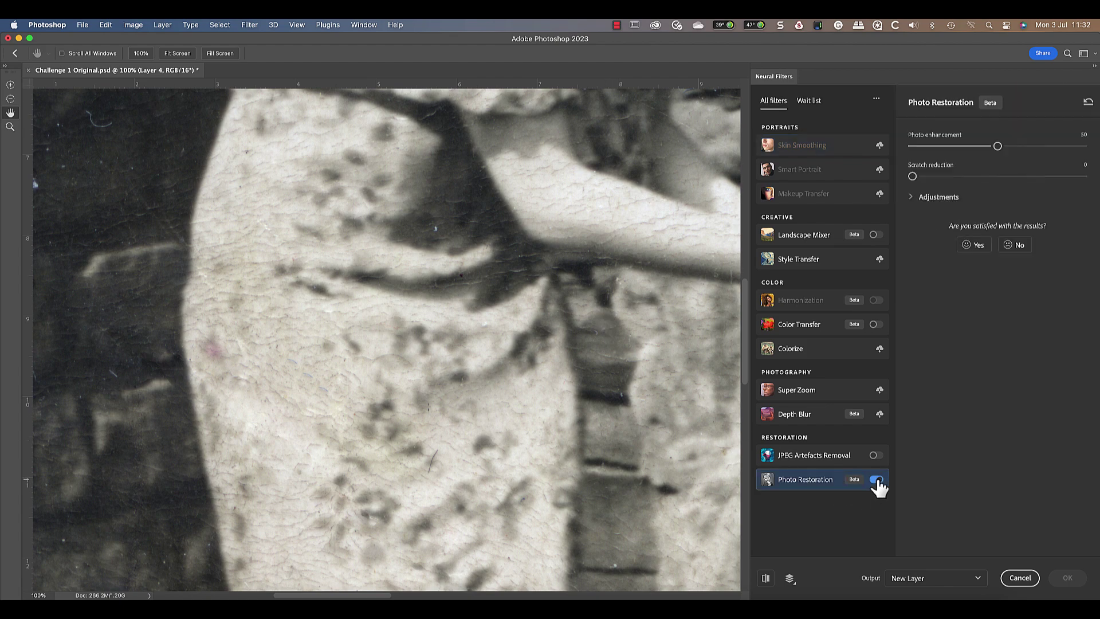